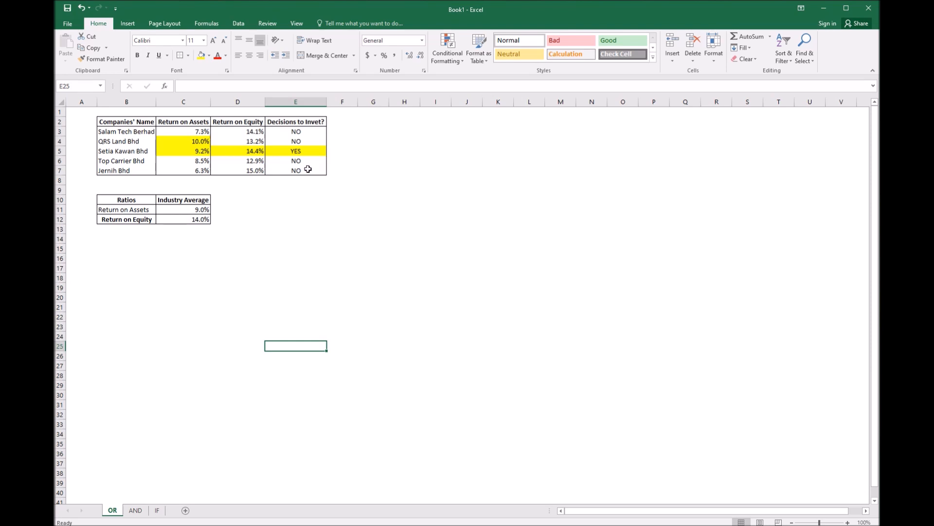
Step: Clear the decisions in E3:E7 and remove the yellow fill from C4:E5
{"action": "left_click_drag", "start_coordinate": [300, 131], "coordinate": [300, 168]}
{"action": "key", "text": "Delete"}
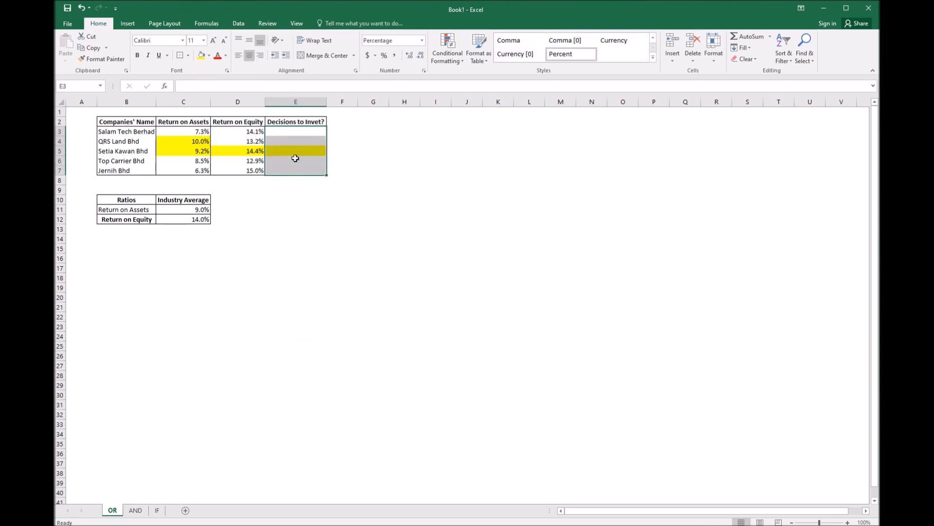
{"action": "left_click_drag", "start_coordinate": [278, 149], "coordinate": [181, 141]}
{"action": "left_click", "coordinate": [209, 55]}
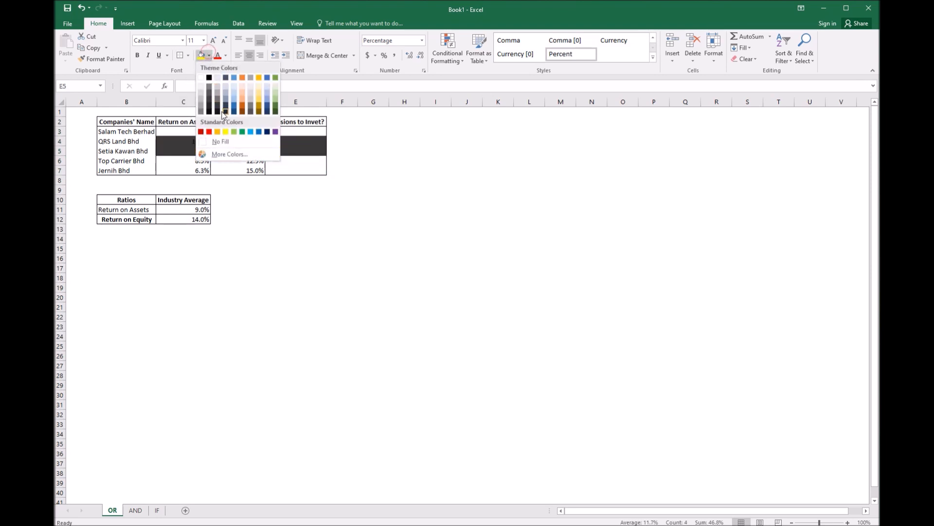
{"action": "left_click", "coordinate": [220, 142]}
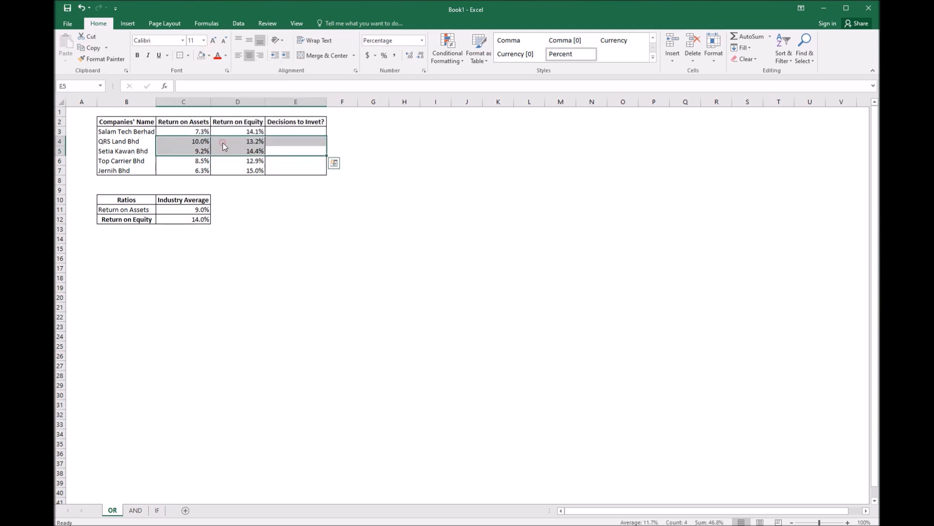
{"action": "left_click", "coordinate": [262, 150]}
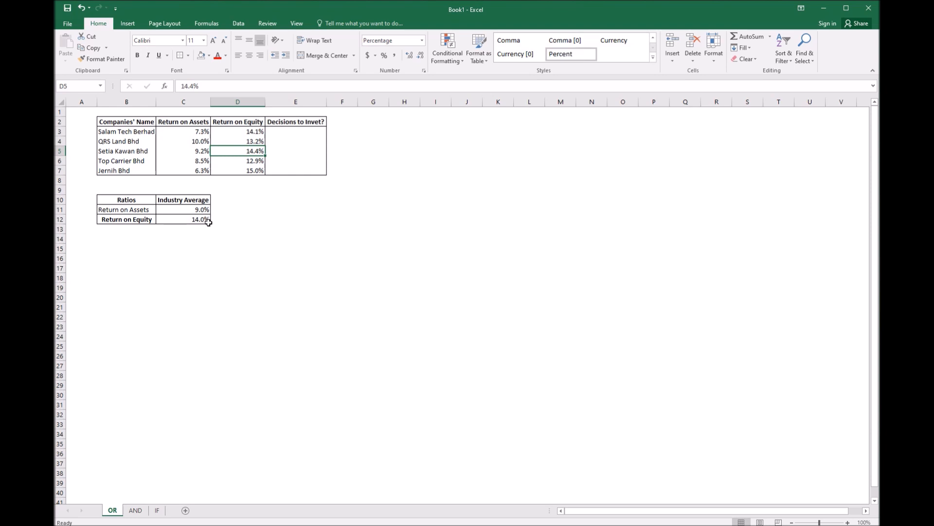
Step: Begin an IF formula in E3 with a nested OR whose first condition is C3>=C11
{"action": "left_click", "coordinate": [305, 134]}
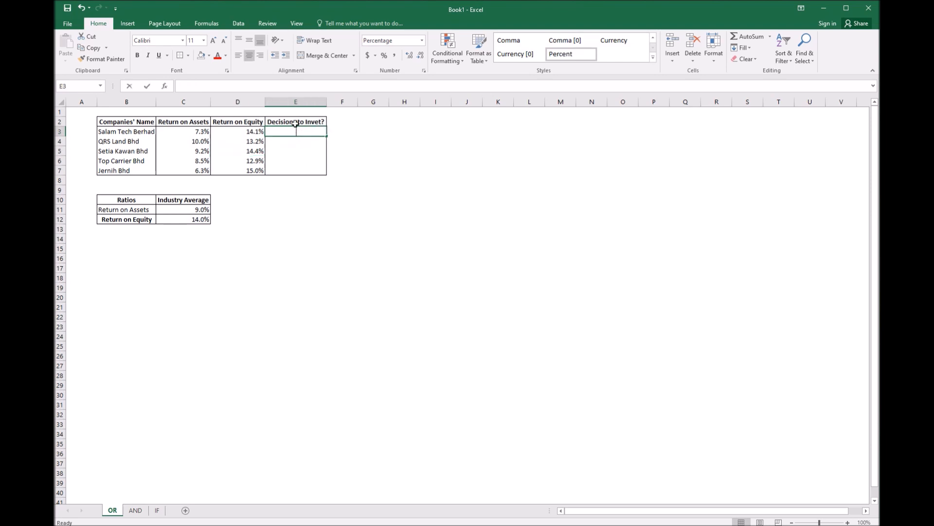
{"action": "type", "text": "=i"}
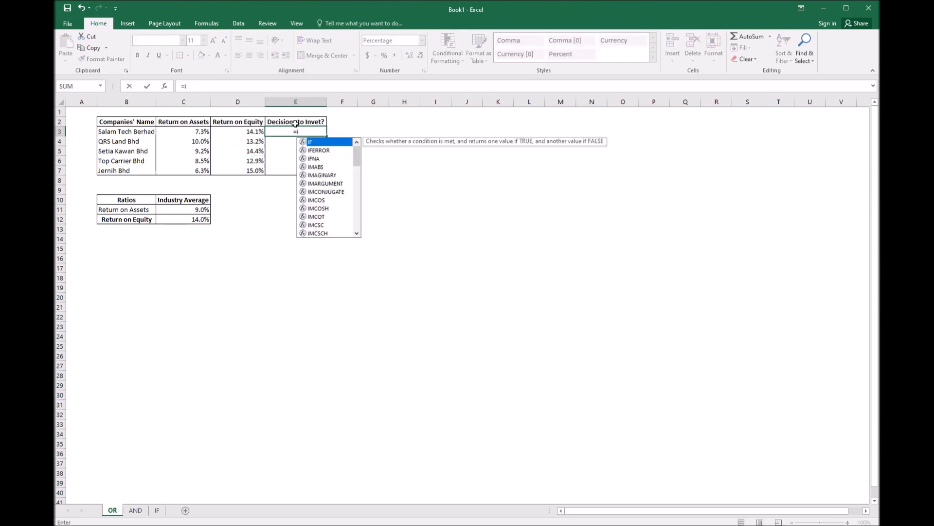
{"action": "type", "text": "f"}
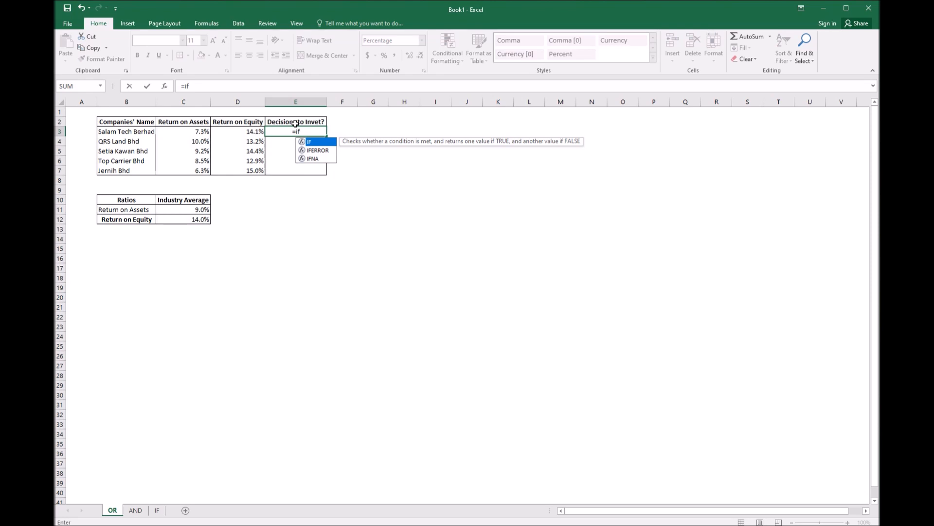
{"action": "type", "text": "(or"}
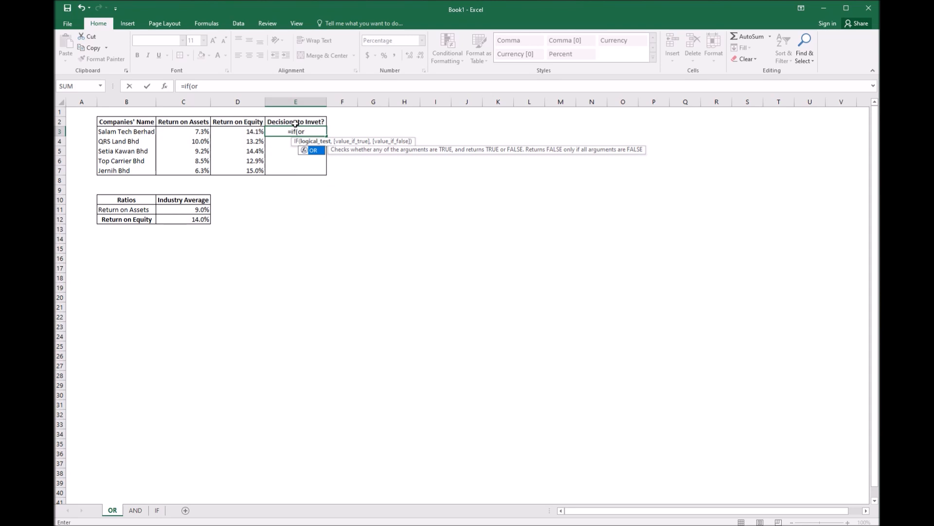
{"action": "type", "text": "("}
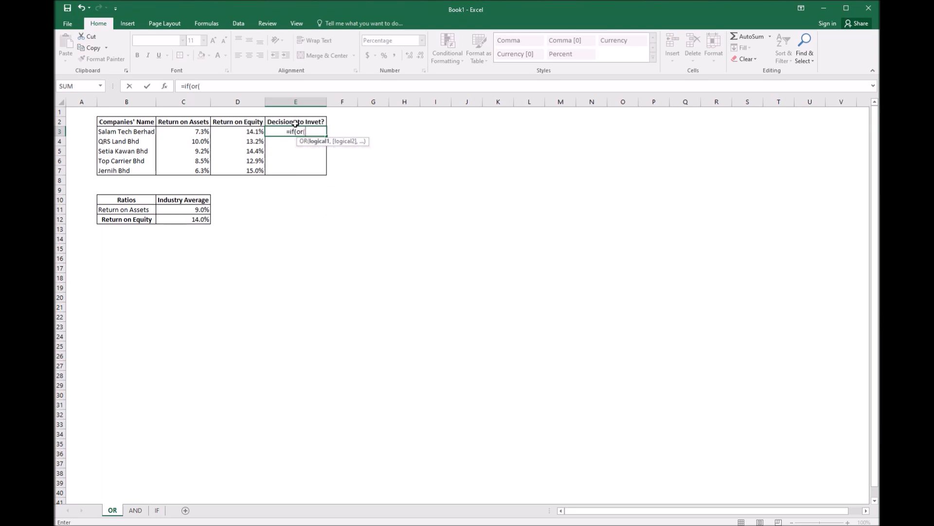
{"action": "left_click", "coordinate": [206, 132]}
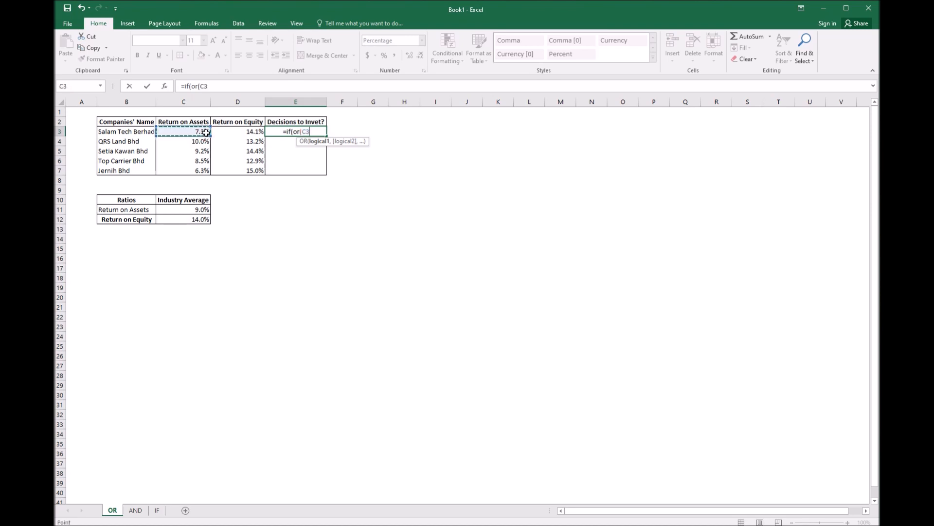
{"action": "type", "text": ">="}
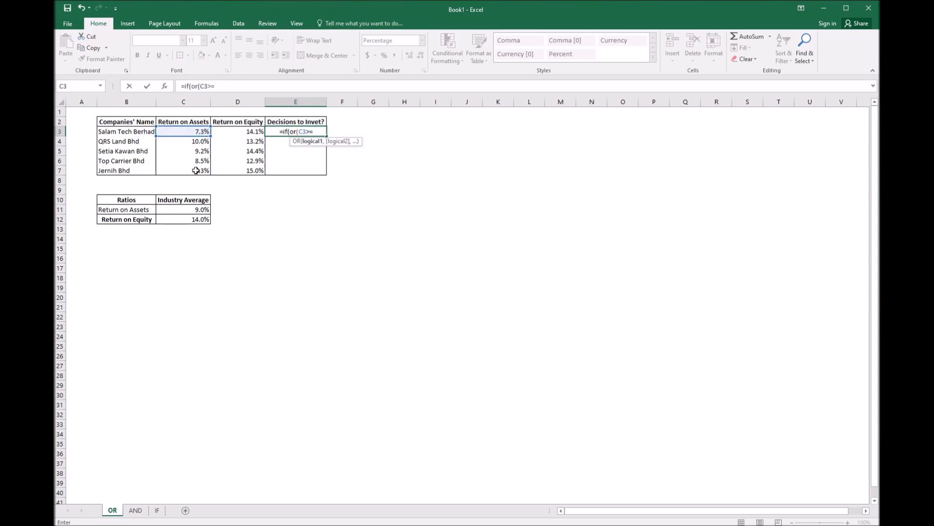
{"action": "left_click", "coordinate": [190, 210]}
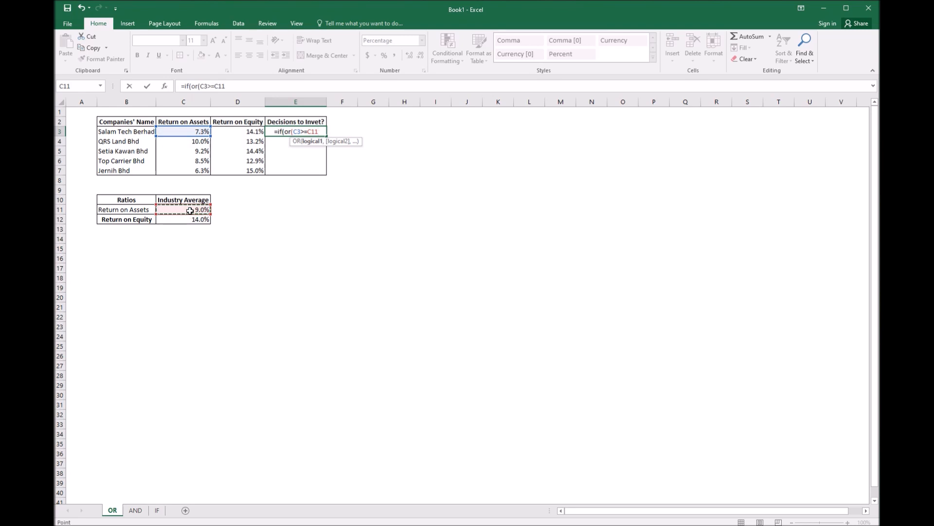
{"action": "type", "text": ","}
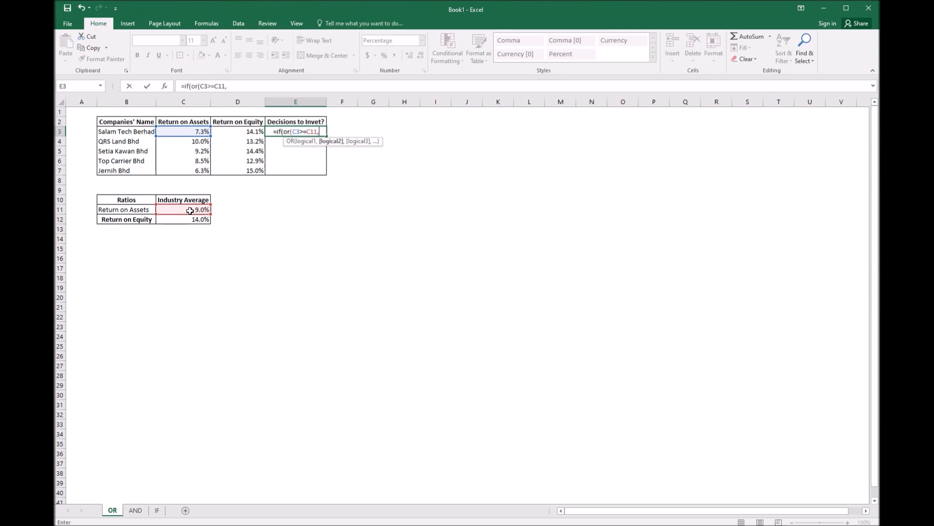
Step: Add D3>=C12 as the second OR condition in the E3 formula and close the OR function
{"action": "left_click", "coordinate": [255, 131]}
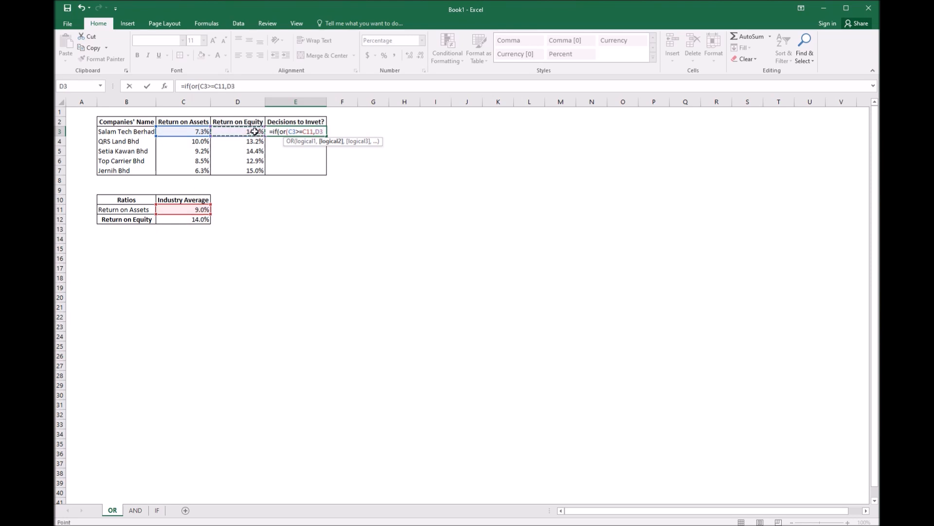
{"action": "type", "text": ">"}
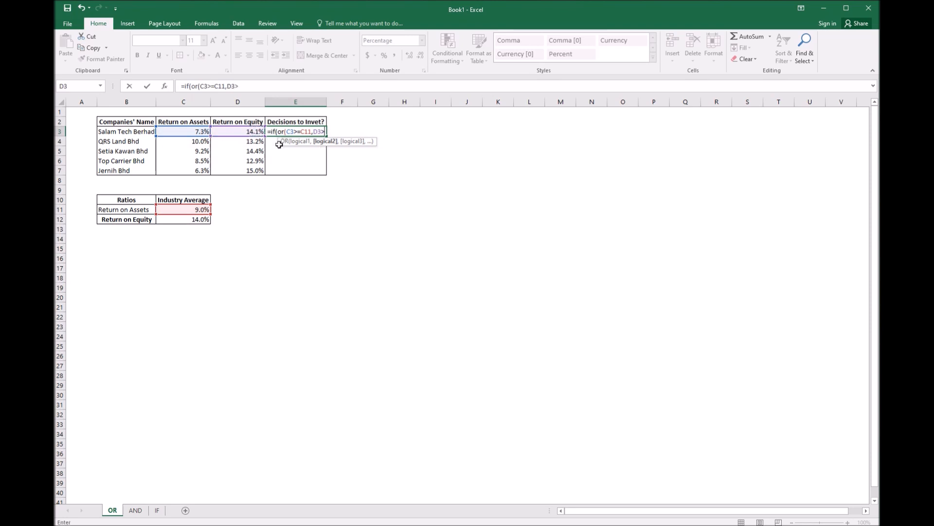
{"action": "type", "text": "="}
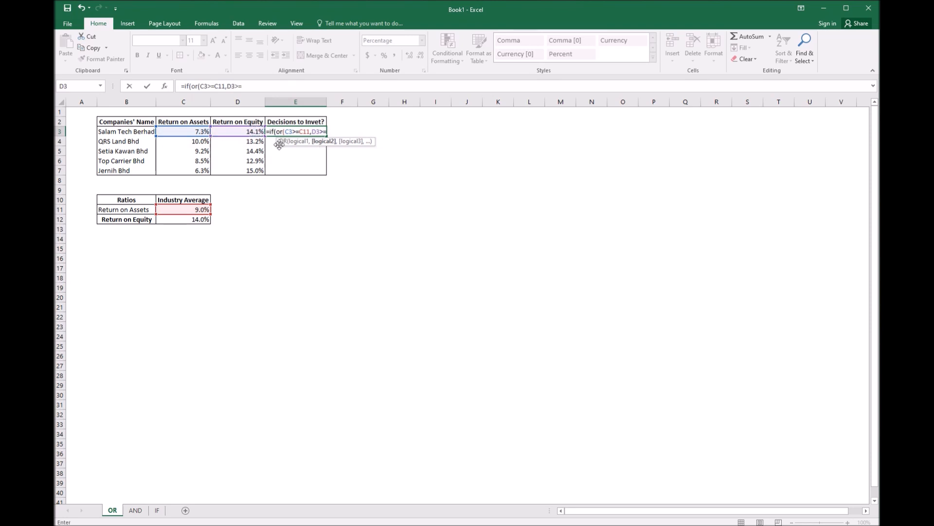
{"action": "left_click", "coordinate": [200, 222]}
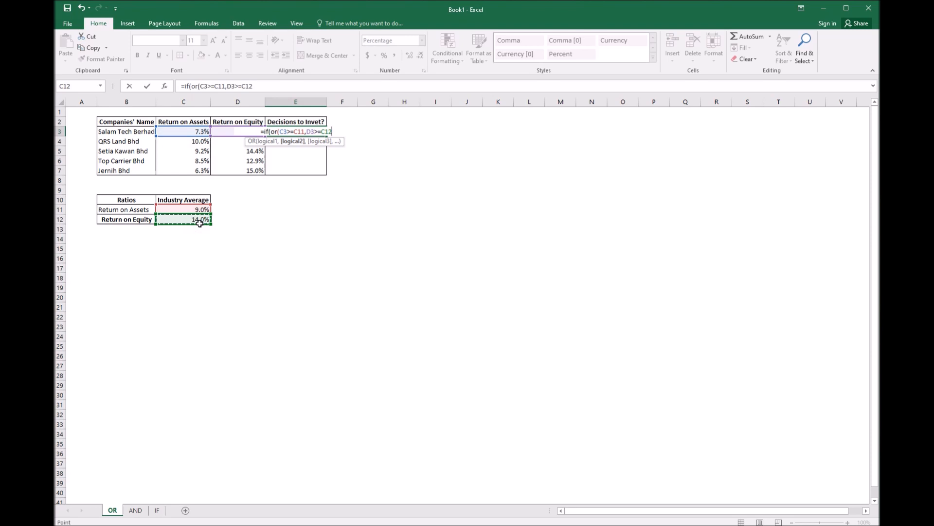
{"action": "type", "text": ")"}
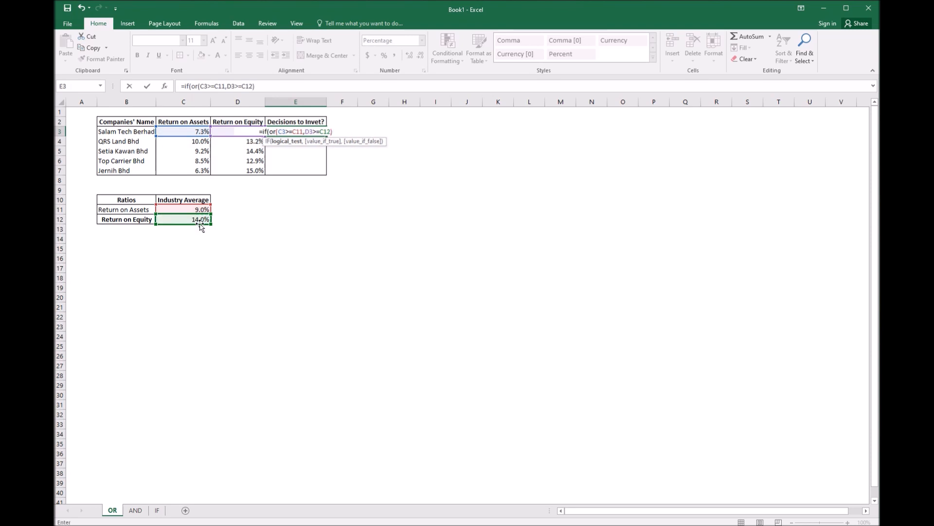
Step: Complete the E3 formula with "YES" as the true value and empty text as the false value, accepting the suggested correction
{"action": "type", "text": ","}
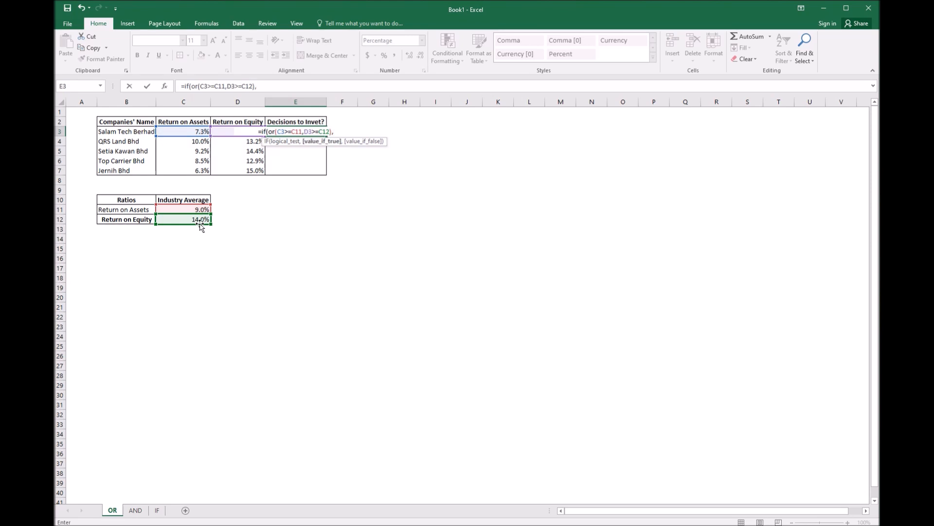
{"action": "type", "text": "\"Y"}
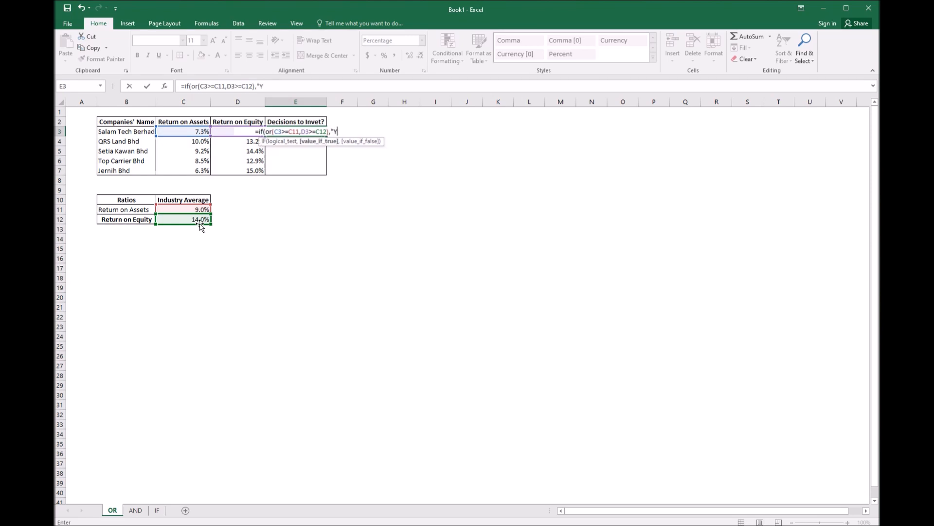
{"action": "type", "text": "ES\""}
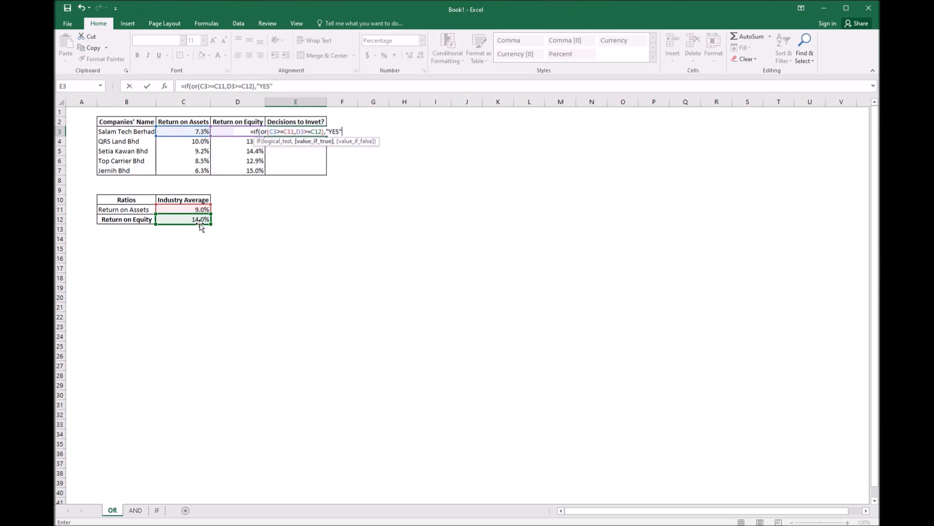
{"action": "type", "text": ","}
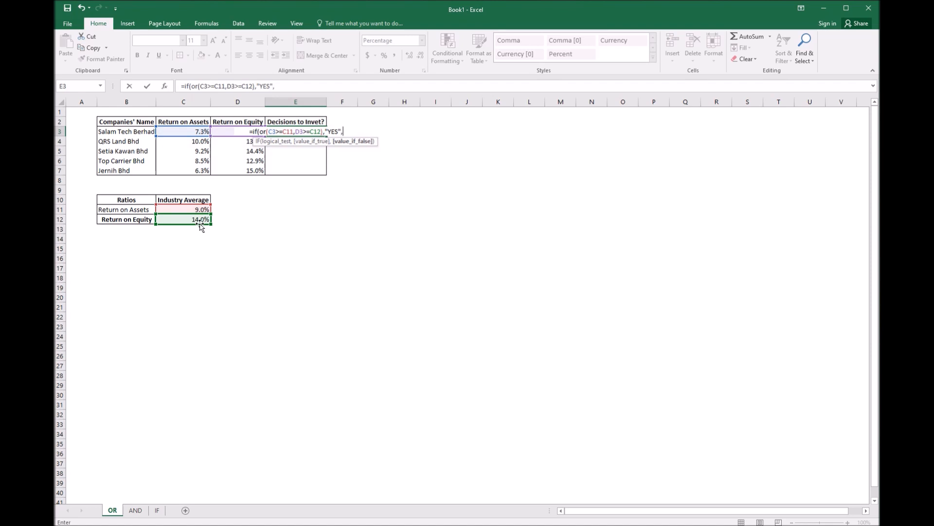
{"action": "type", "text": "\""}
{"action": "key", "text": "Return"}
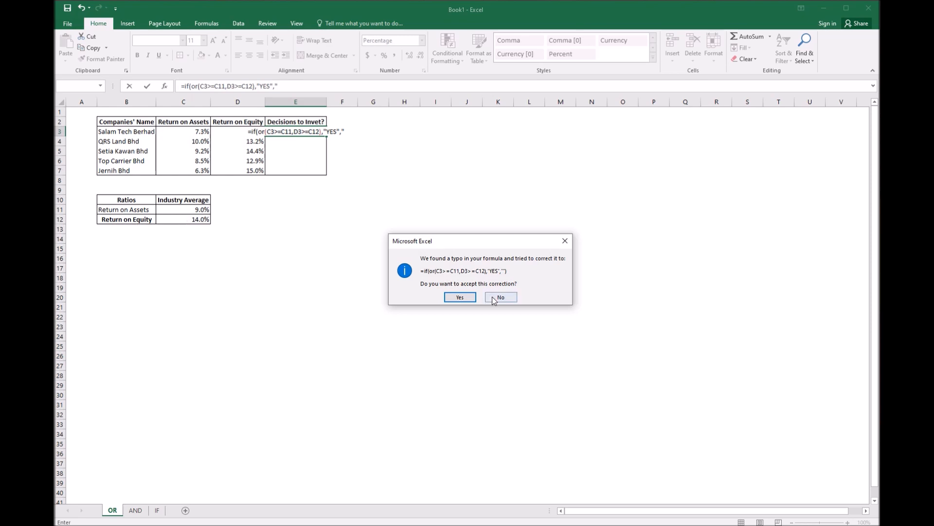
{"action": "left_click", "coordinate": [460, 297]}
{"action": "left_click", "coordinate": [312, 122]}
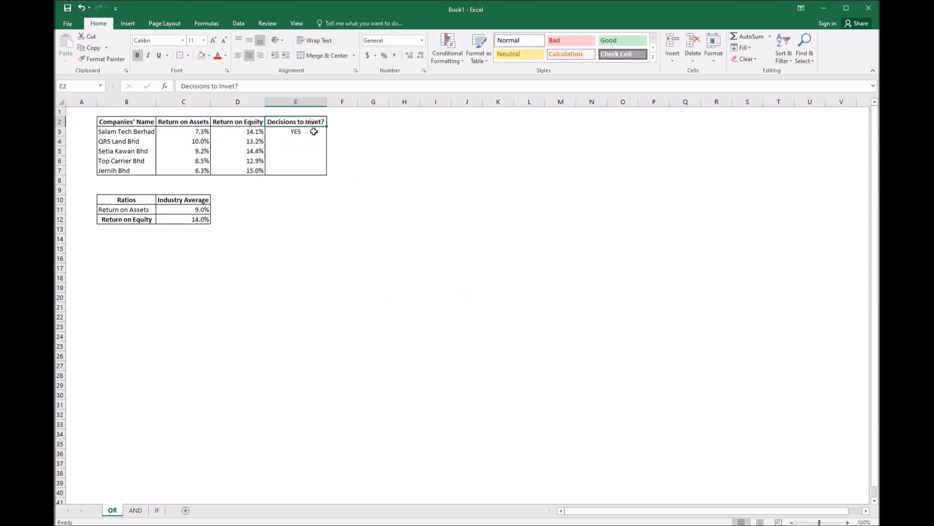
Step: Set the value if false in the E3 formula to "NO"
{"action": "double_click", "coordinate": [314, 132]}
{"action": "left_click", "coordinate": [343, 131]}
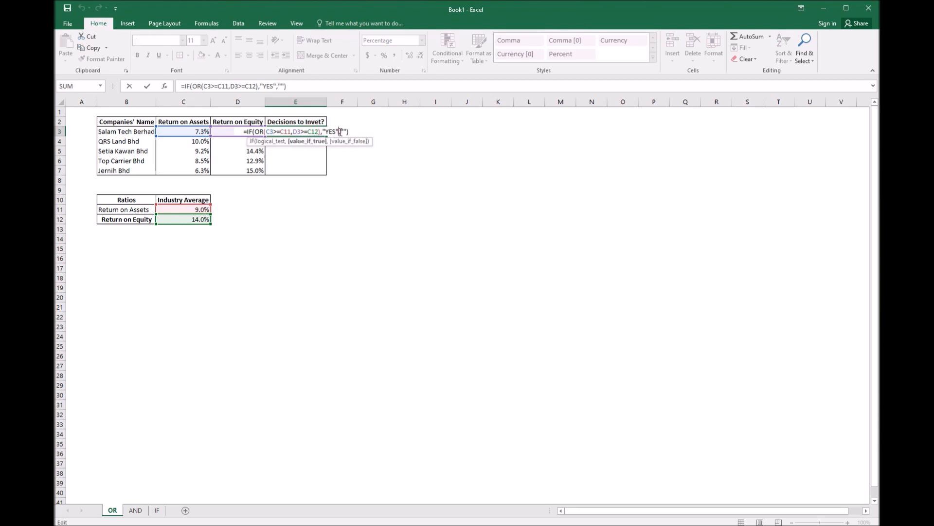
{"action": "left_click", "coordinate": [343, 131]}
{"action": "key", "text": "Right"}
{"action": "type", "text": "nO"}
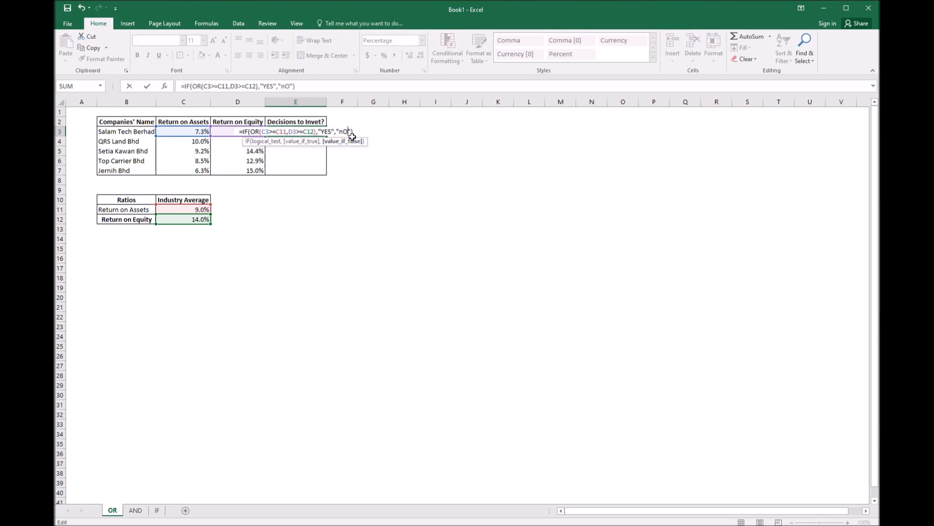
{"action": "key", "text": "BackSpace"}
{"action": "key", "text": "BackSpace"}
{"action": "type", "text": "NO"}
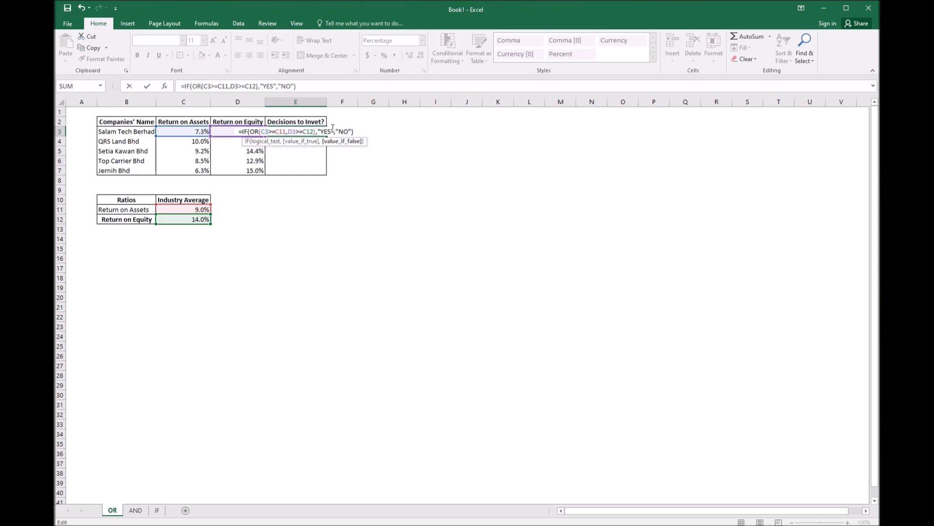
Step: Make the industry average references in the E3 formula absolute as $C$11 and $C$12, and commit the formula
{"action": "left_click", "coordinate": [276, 131]}
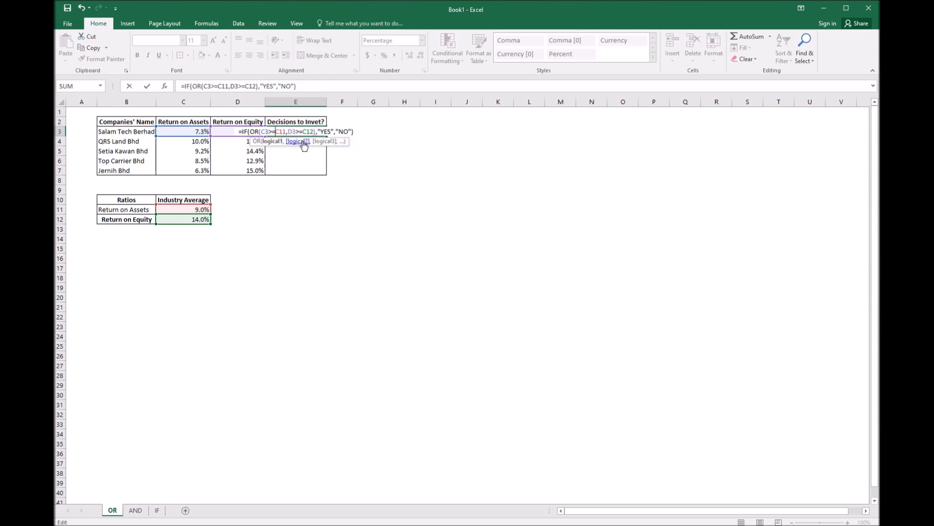
{"action": "type", "text": "$"}
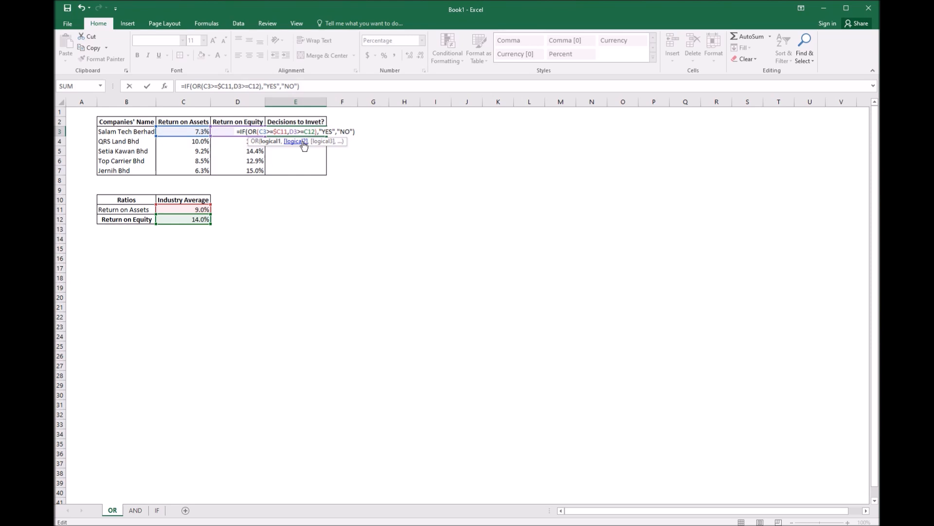
{"action": "key", "text": "Right"}
{"action": "type", "text": "$"}
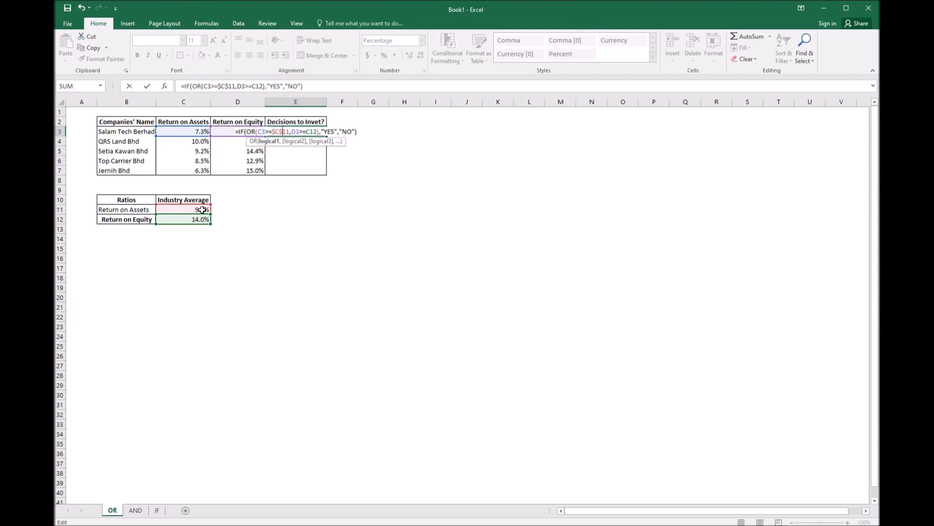
{"action": "left_click", "coordinate": [309, 132]}
{"action": "type", "text": "$C"}
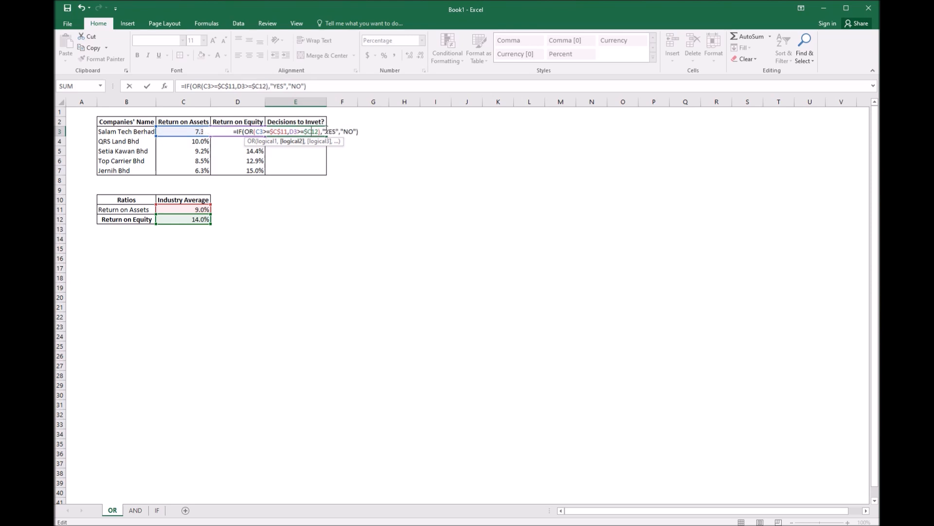
{"action": "type", "text": "$"}
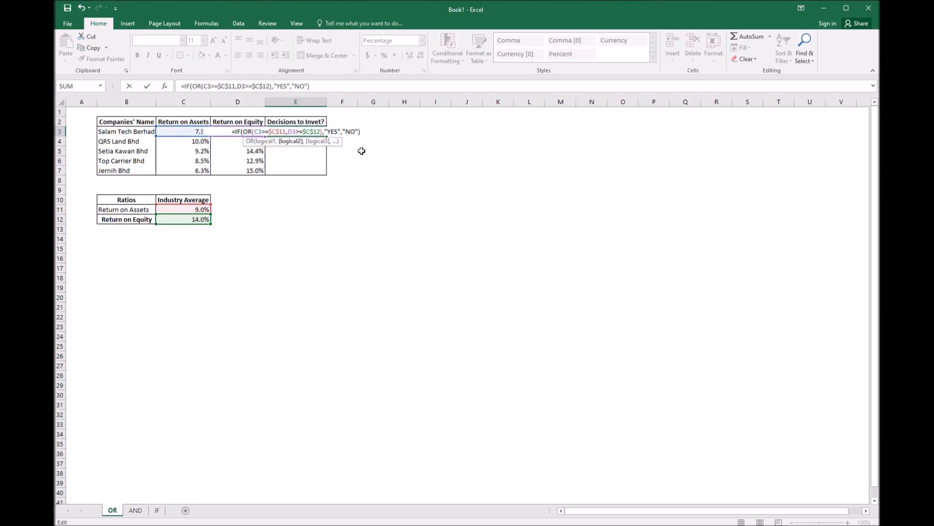
{"action": "key", "text": "Return"}
Step: Fill the E3 decision formula down through E7 for the remaining companies
{"action": "left_click", "coordinate": [314, 132]}
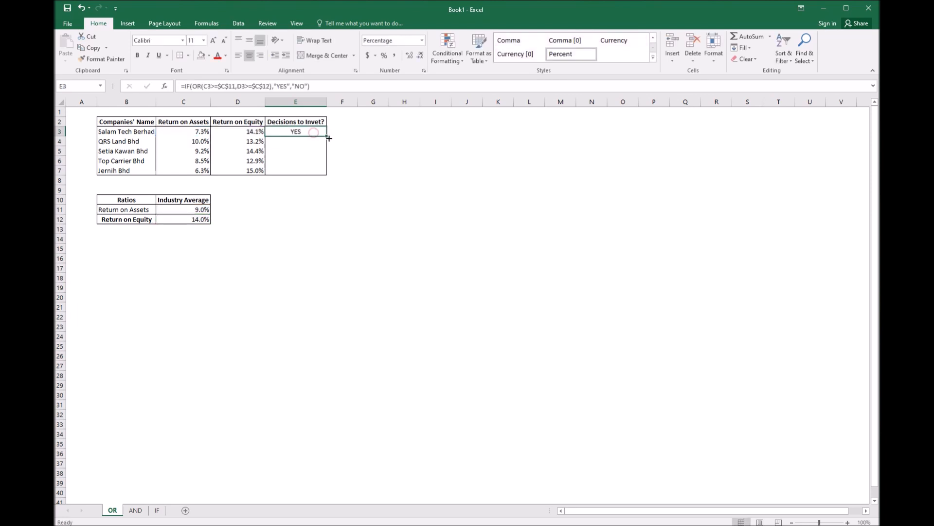
{"action": "left_click_drag", "start_coordinate": [327, 137], "coordinate": [327, 175]}
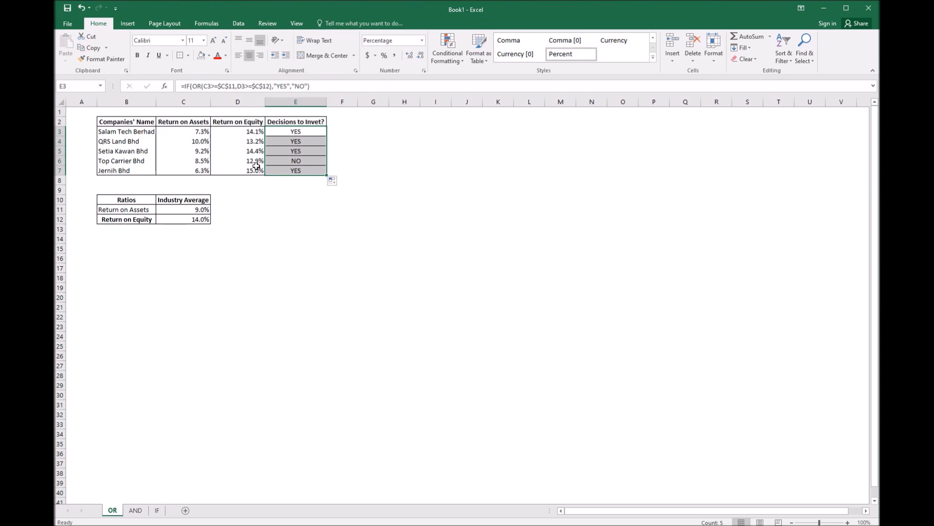
Step: Highlight the ratios and decisions of the first three companies, C3:E5, with a yellow fill
{"action": "left_click", "coordinate": [203, 133]}
{"action": "left_click_drag", "start_coordinate": [204, 132], "coordinate": [250, 152]}
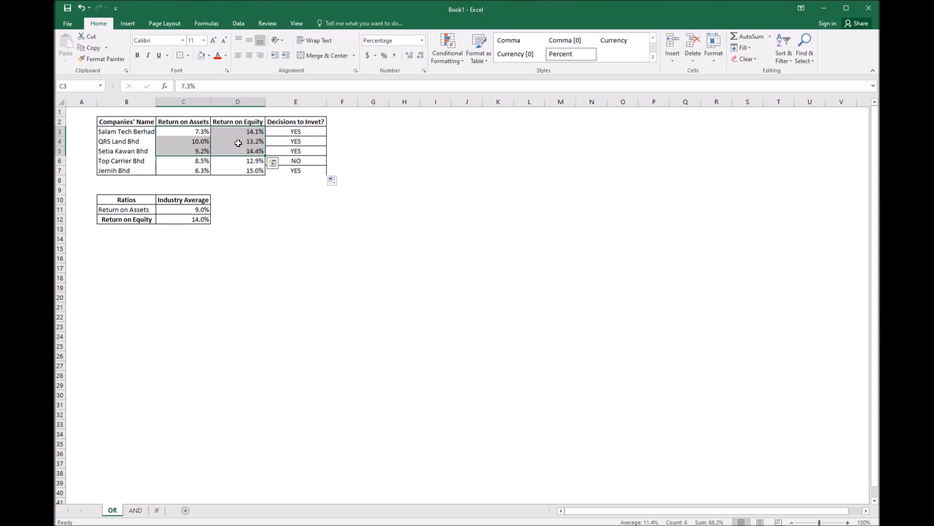
{"action": "left_click", "coordinate": [190, 131]}
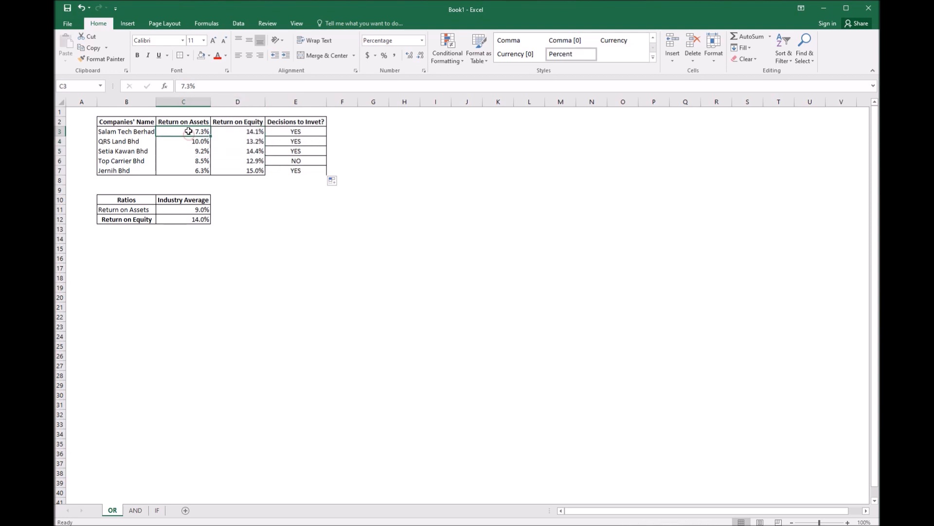
{"action": "left_click_drag", "start_coordinate": [191, 132], "coordinate": [299, 152]}
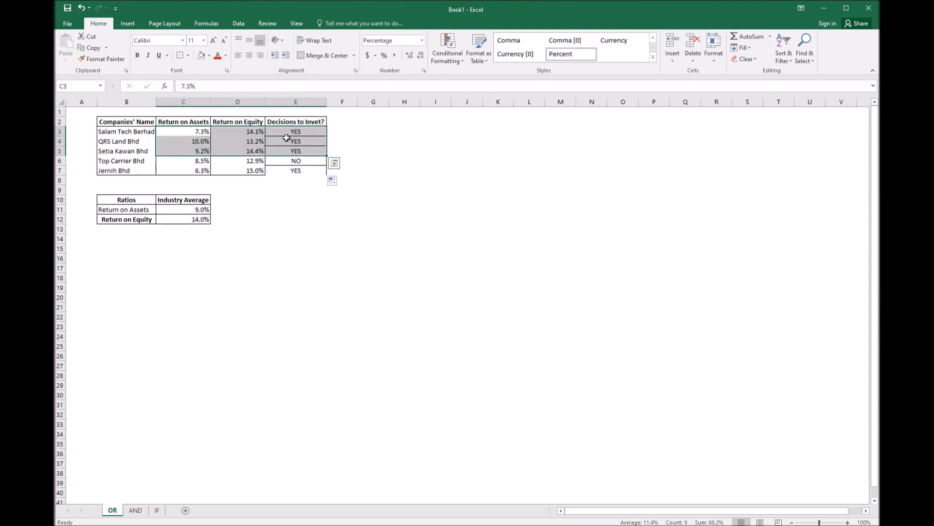
{"action": "left_click", "coordinate": [209, 55]}
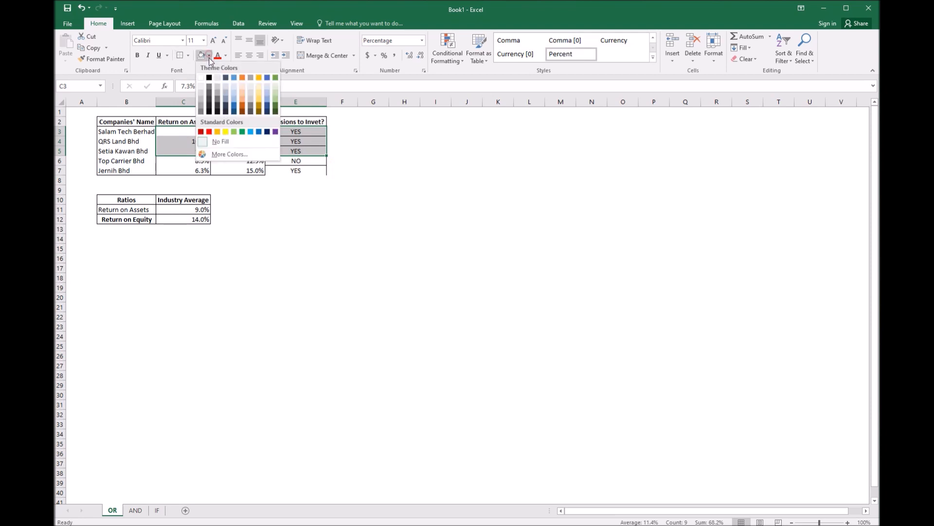
{"action": "left_click", "coordinate": [224, 131]}
Step: Apply the same yellow fill to Jernih Bhd's ratios and decision in C7:E7
{"action": "left_click_drag", "start_coordinate": [302, 170], "coordinate": [185, 171]}
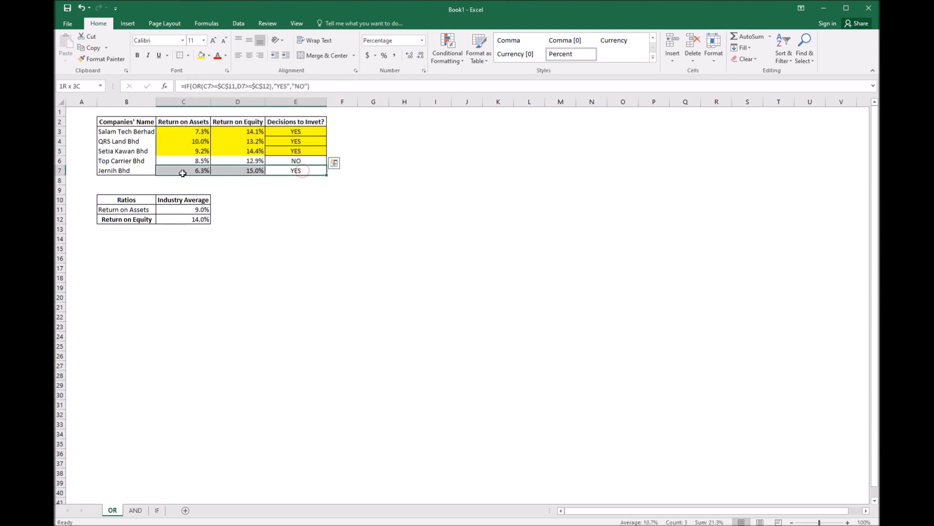
{"action": "left_click", "coordinate": [200, 58]}
{"action": "left_click", "coordinate": [292, 168]}
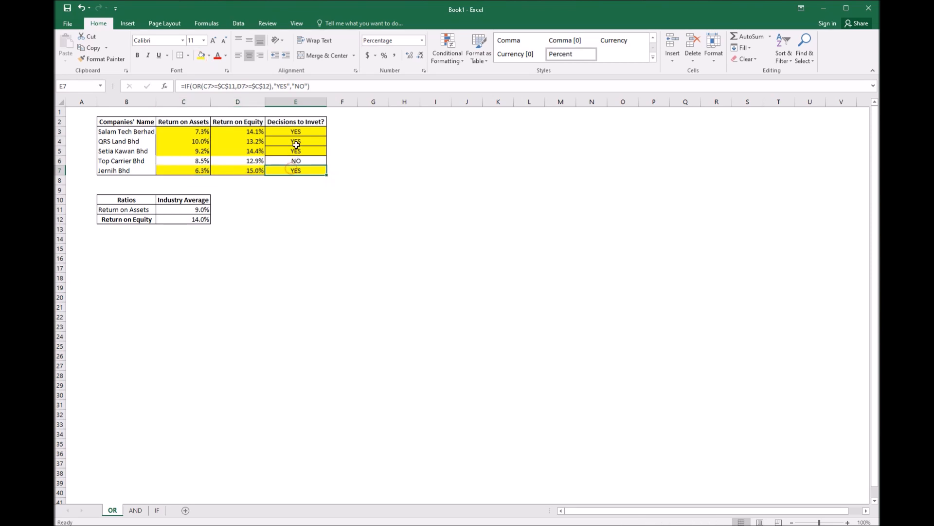
Step: Remove the inner borders from the decision cells E3:E7 and give the range outside borders only
{"action": "left_click_drag", "start_coordinate": [297, 132], "coordinate": [293, 179]}
{"action": "left_click", "coordinate": [299, 141]}
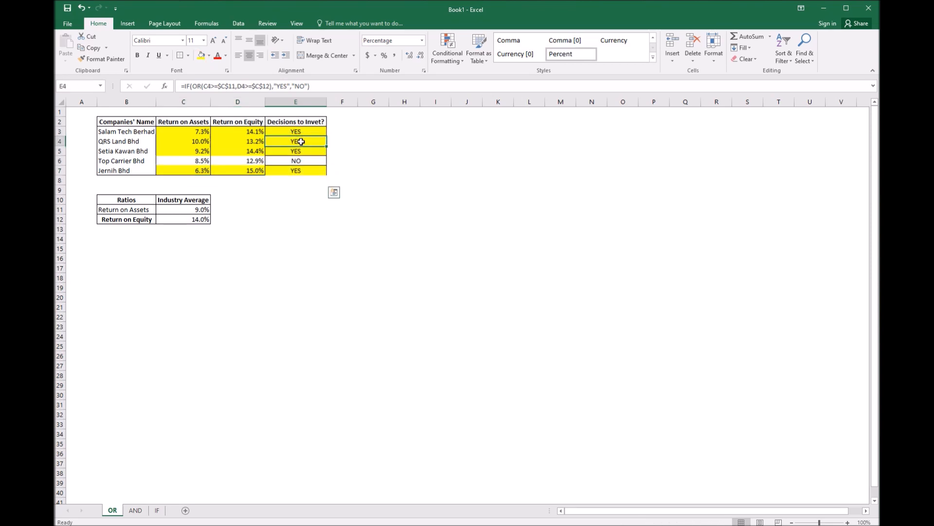
{"action": "left_click_drag", "start_coordinate": [299, 132], "coordinate": [295, 171]}
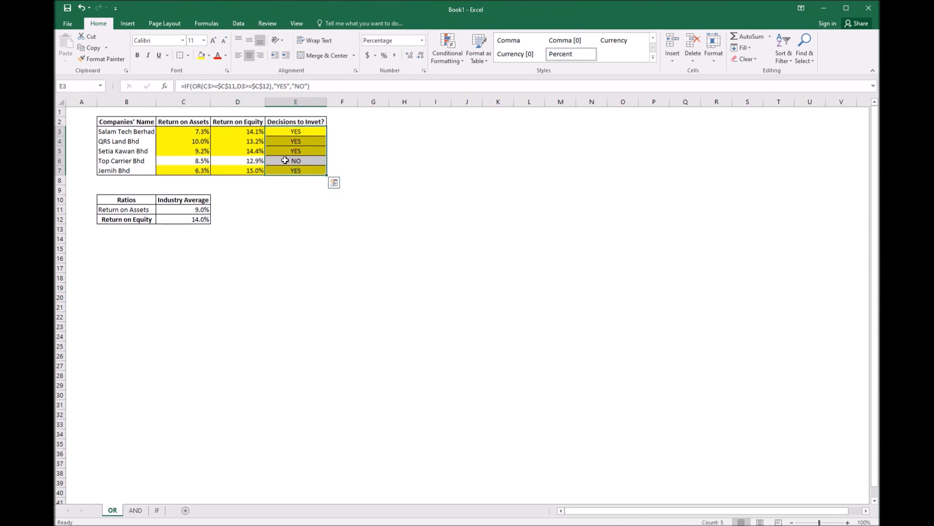
{"action": "left_click", "coordinate": [189, 55]}
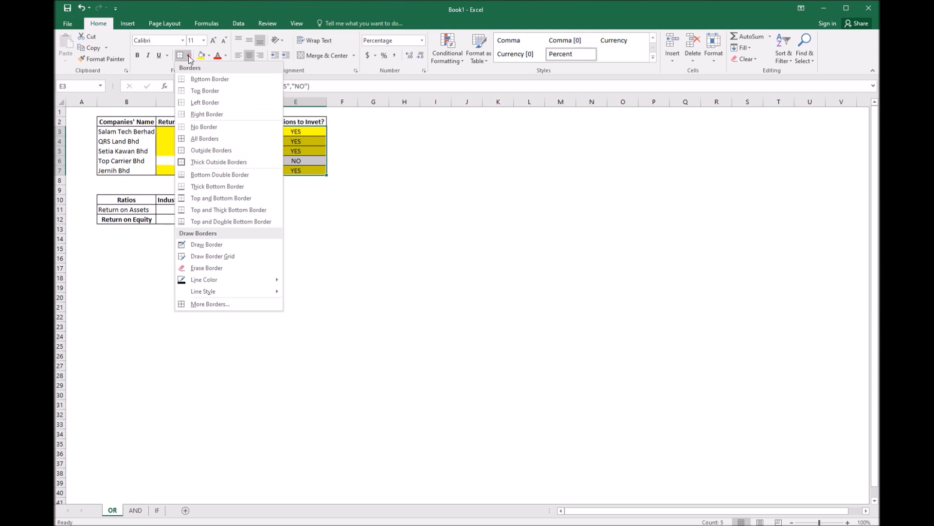
{"action": "left_click", "coordinate": [195, 127]}
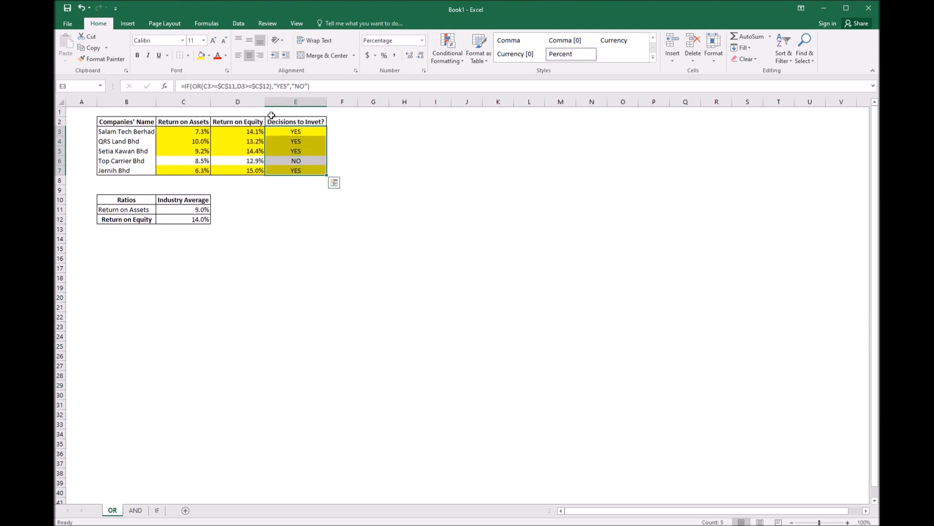
{"action": "left_click", "coordinate": [188, 56]}
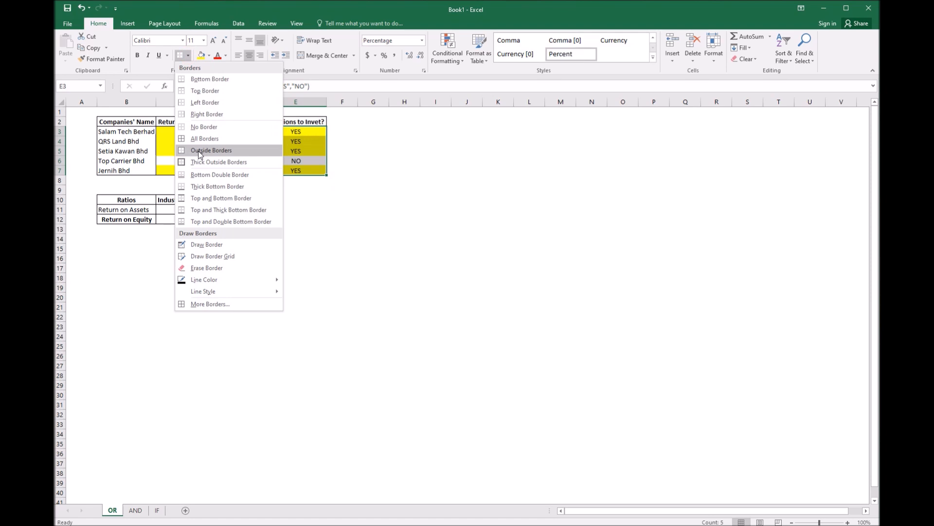
{"action": "left_click", "coordinate": [198, 151]}
{"action": "left_click", "coordinate": [365, 229]}
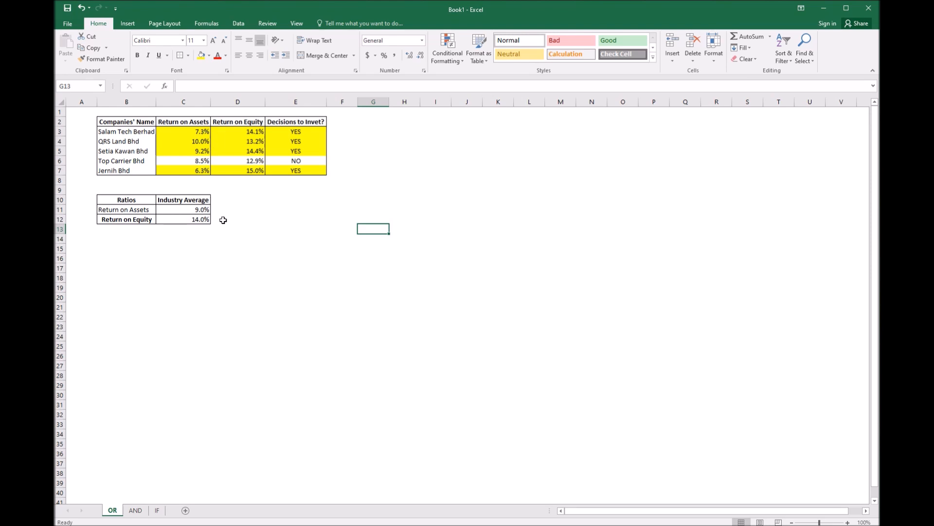
Step: Examine the ratios and decisions of Salam Tech Berhad and QRS Land Bhd against the industry averages
{"action": "left_click", "coordinate": [250, 132]}
{"action": "left_click", "coordinate": [197, 133]}
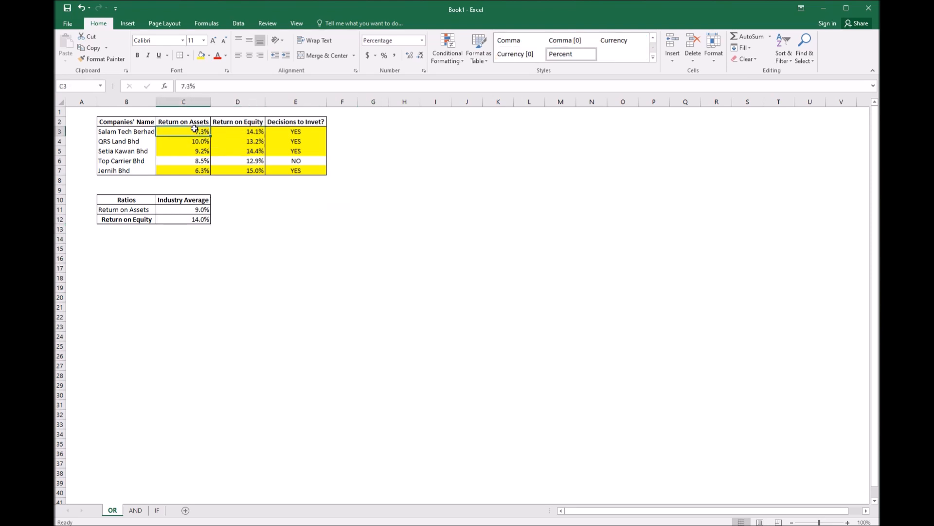
{"action": "left_click", "coordinate": [246, 131]}
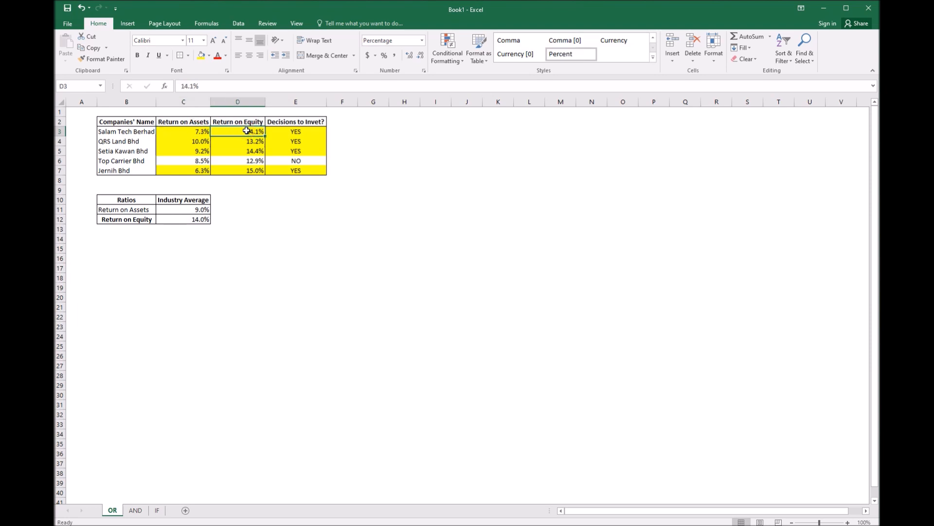
{"action": "left_click", "coordinate": [299, 132]}
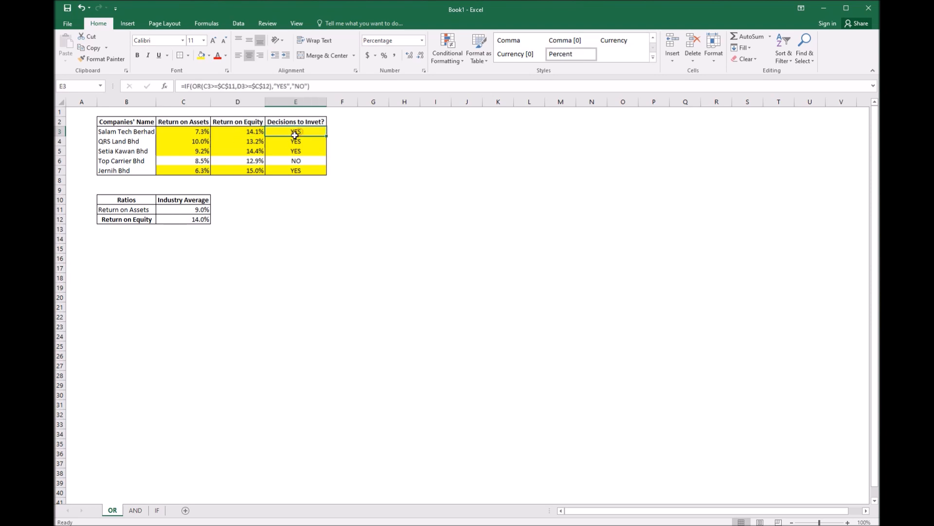
{"action": "left_click", "coordinate": [203, 141]}
{"action": "left_click", "coordinate": [245, 150]}
{"action": "left_click", "coordinate": [248, 141]}
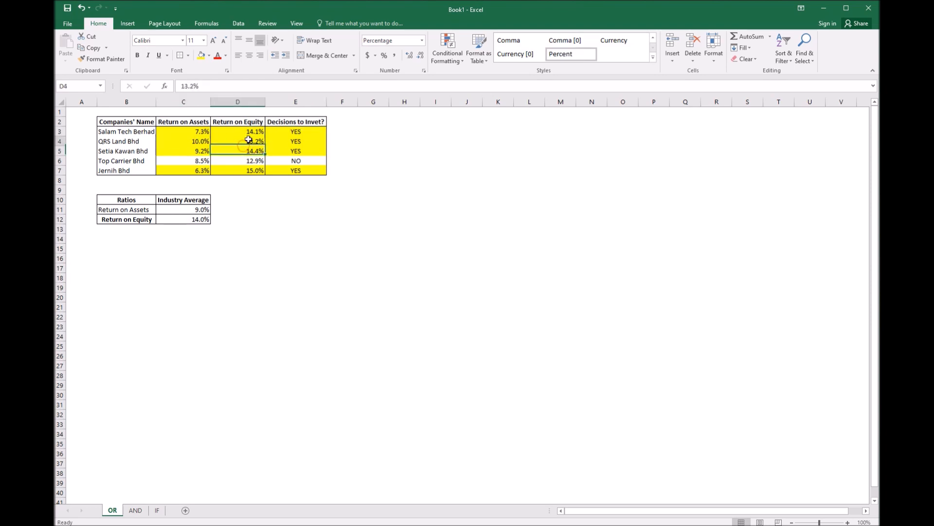
{"action": "left_click", "coordinate": [194, 140]}
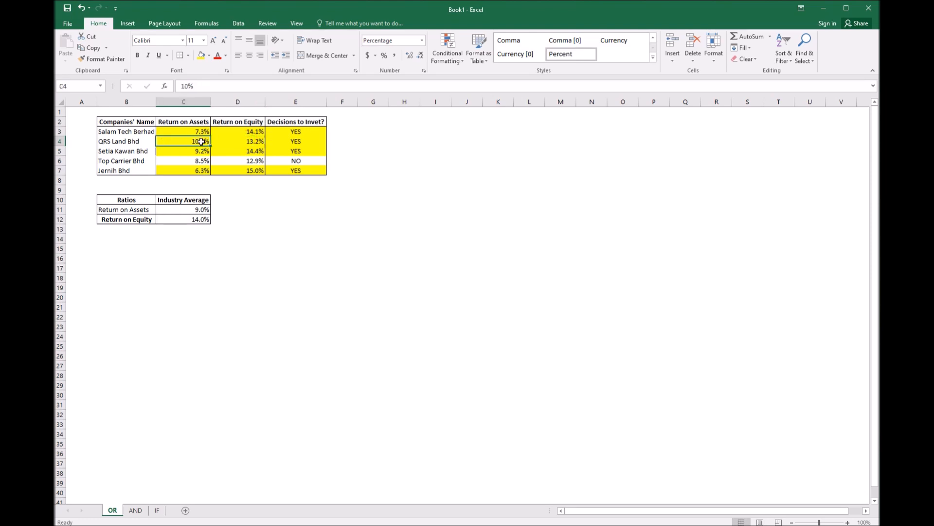
{"action": "left_click", "coordinate": [308, 141]}
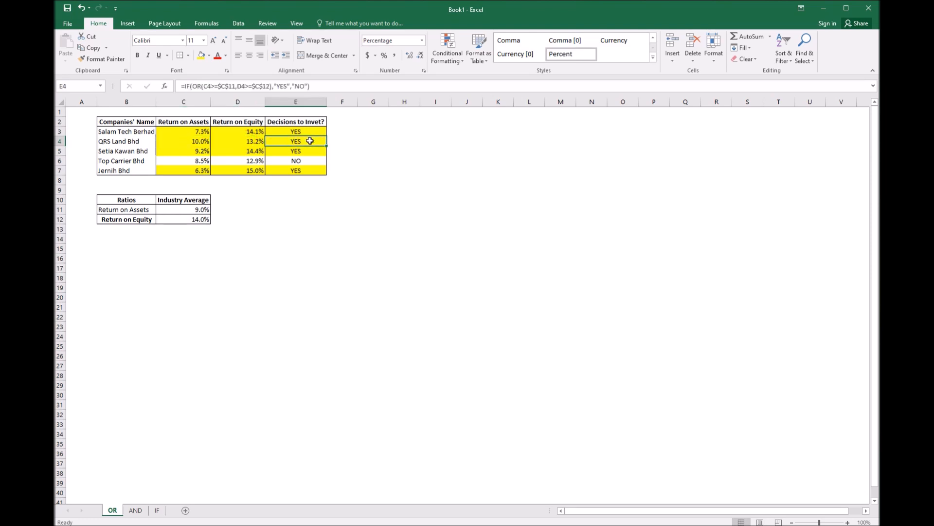
Step: Check the ratios and decisions of Setia Kawan Bhd, Top Carrier Bhd and Jernih Bhd against the industry averages
{"action": "left_click", "coordinate": [249, 153]}
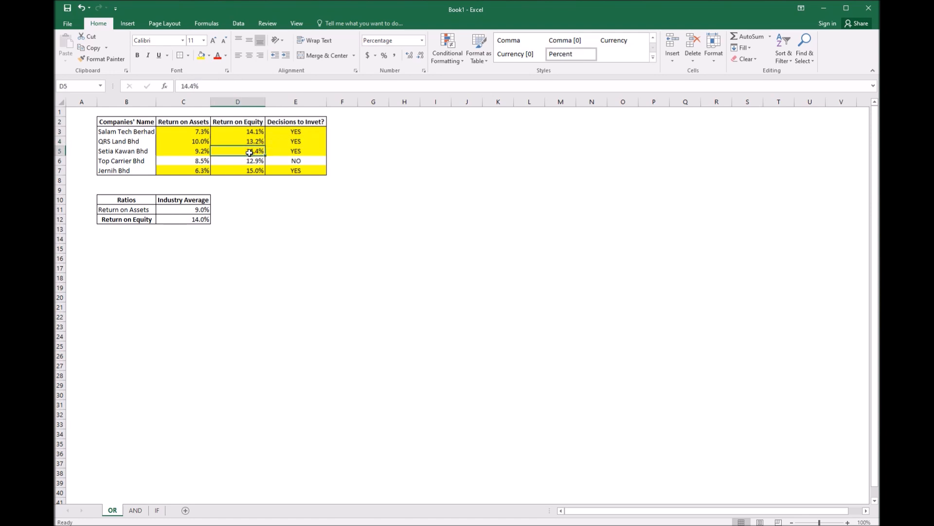
{"action": "left_click", "coordinate": [198, 152]}
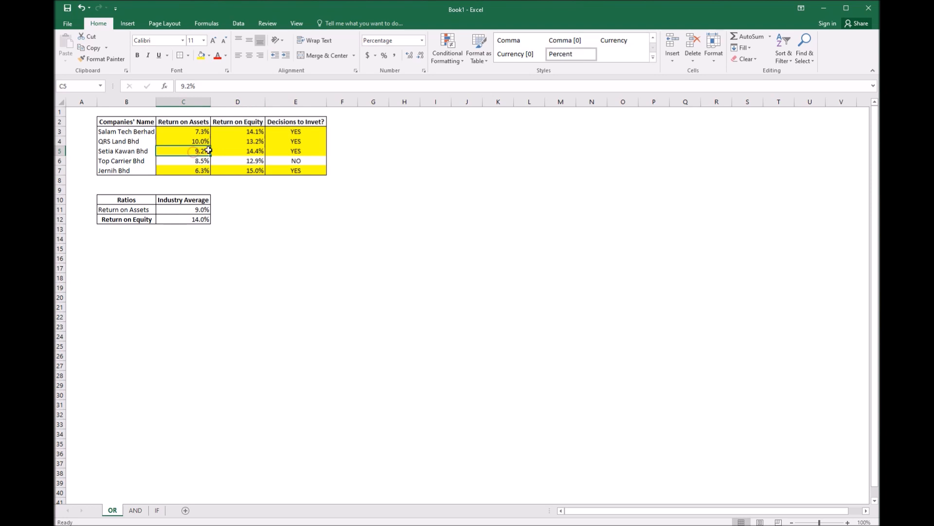
{"action": "left_click", "coordinate": [306, 150]}
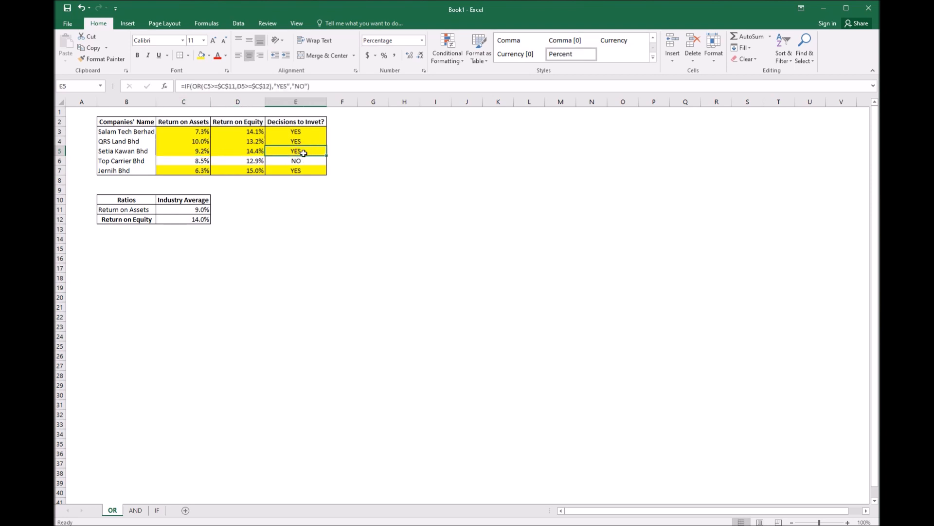
{"action": "left_click", "coordinate": [249, 163]}
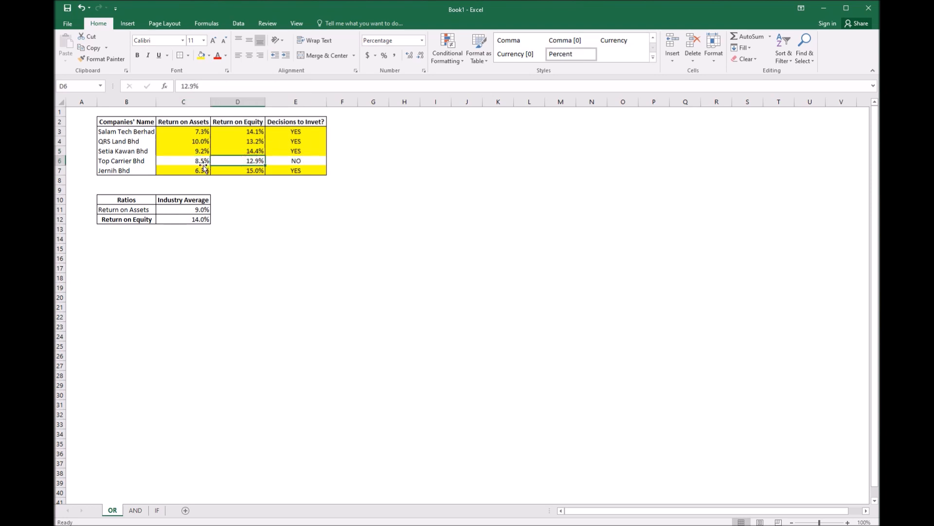
{"action": "left_click", "coordinate": [201, 165]}
{"action": "left_click", "coordinate": [243, 162]}
{"action": "left_click", "coordinate": [290, 161]}
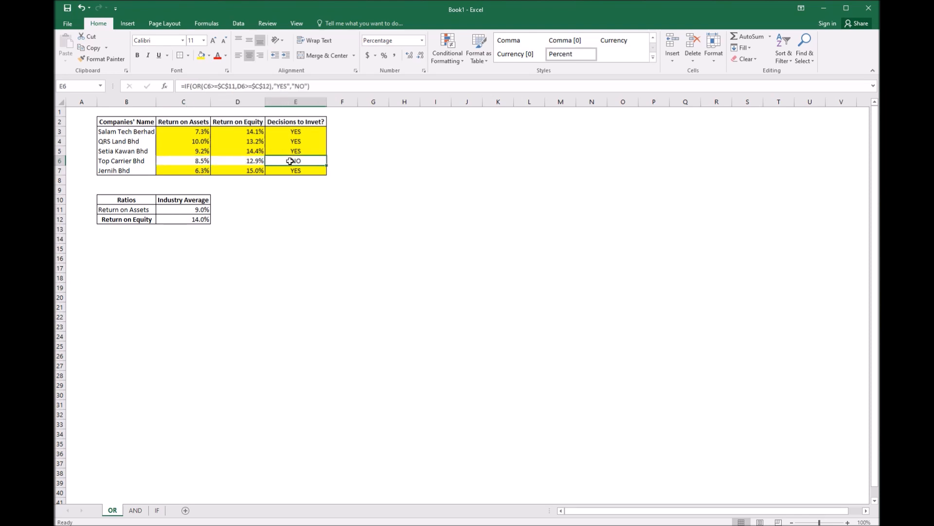
{"action": "left_click", "coordinate": [253, 170]}
{"action": "left_click", "coordinate": [202, 172]}
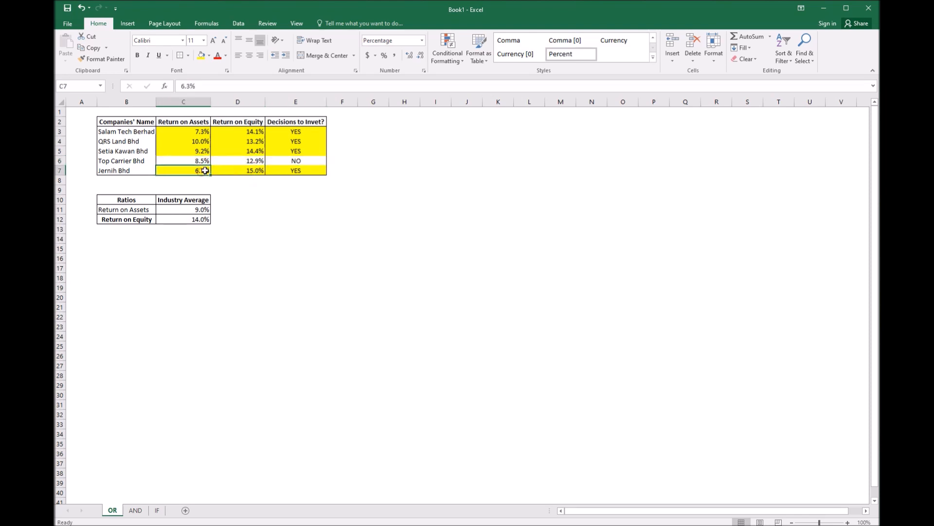
{"action": "left_click", "coordinate": [296, 172]}
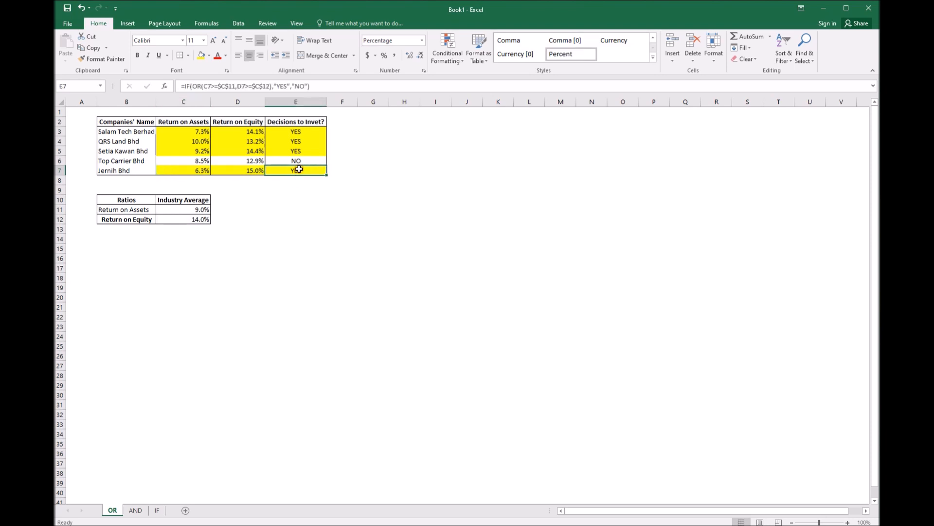